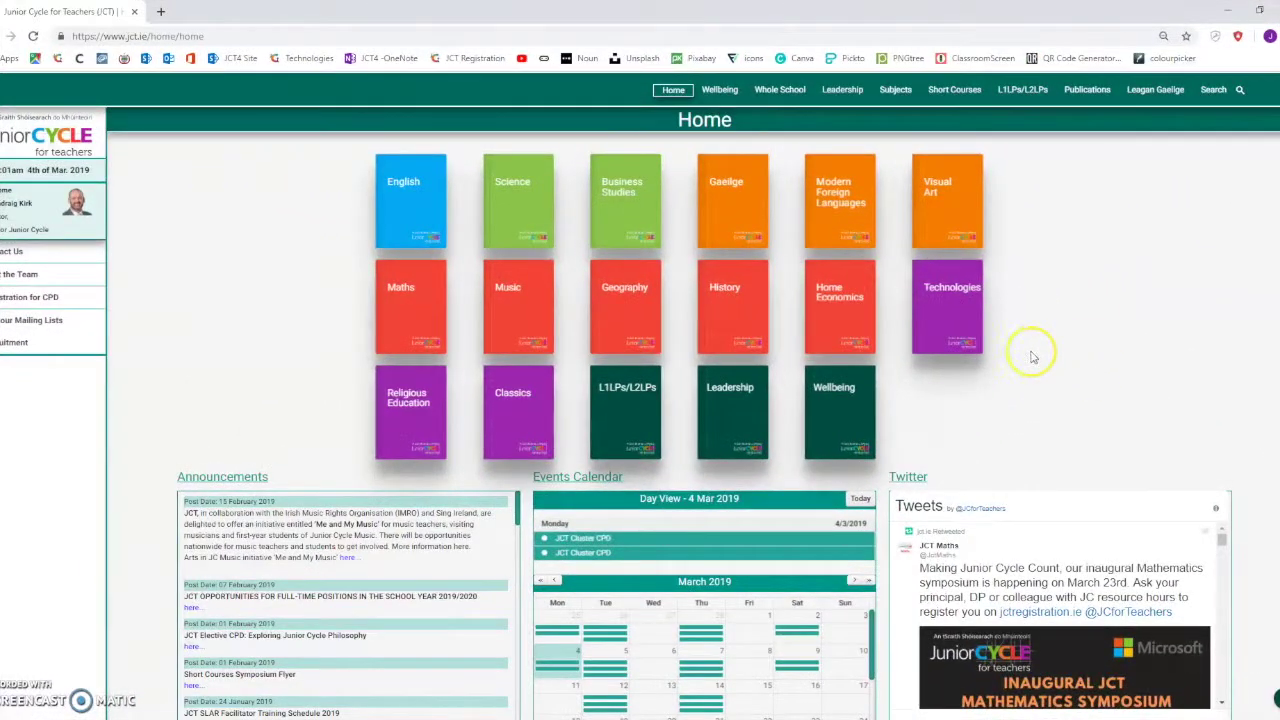
# - Open the Applied Technology Planning Tool file from the Technologies CPD workshop resources
pyautogui.click(955, 288)
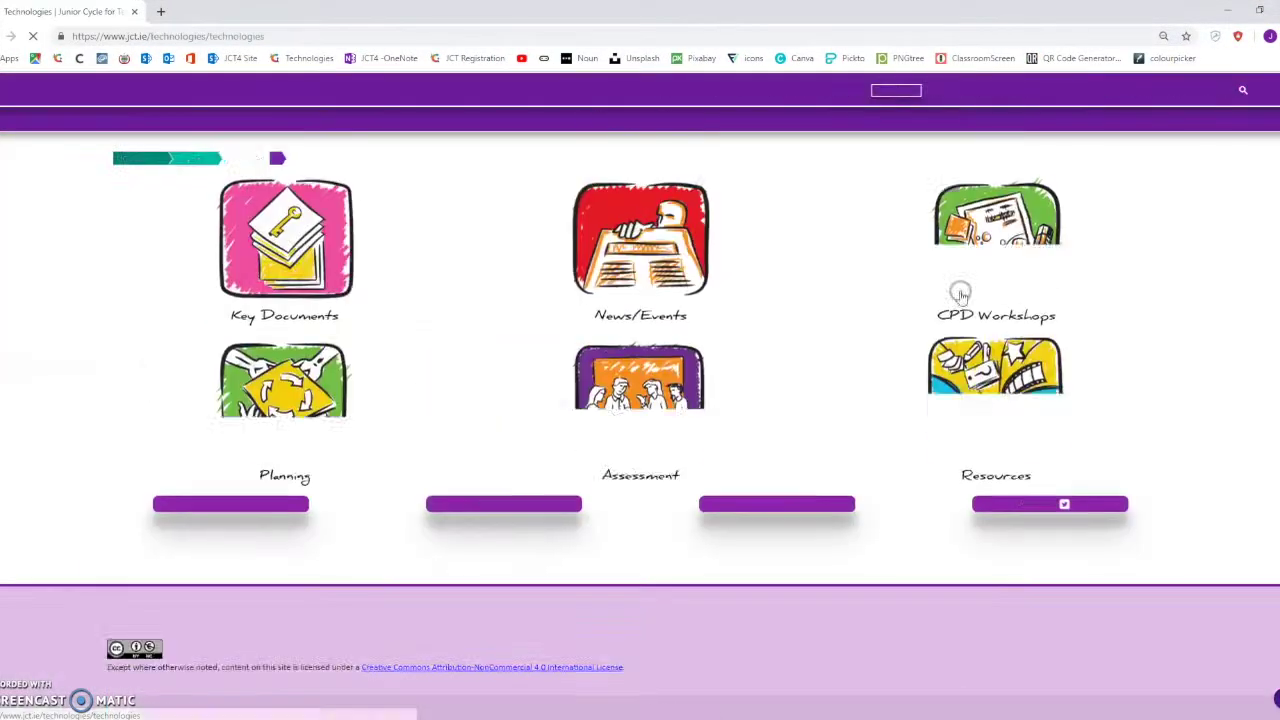
pyautogui.click(1010, 262)
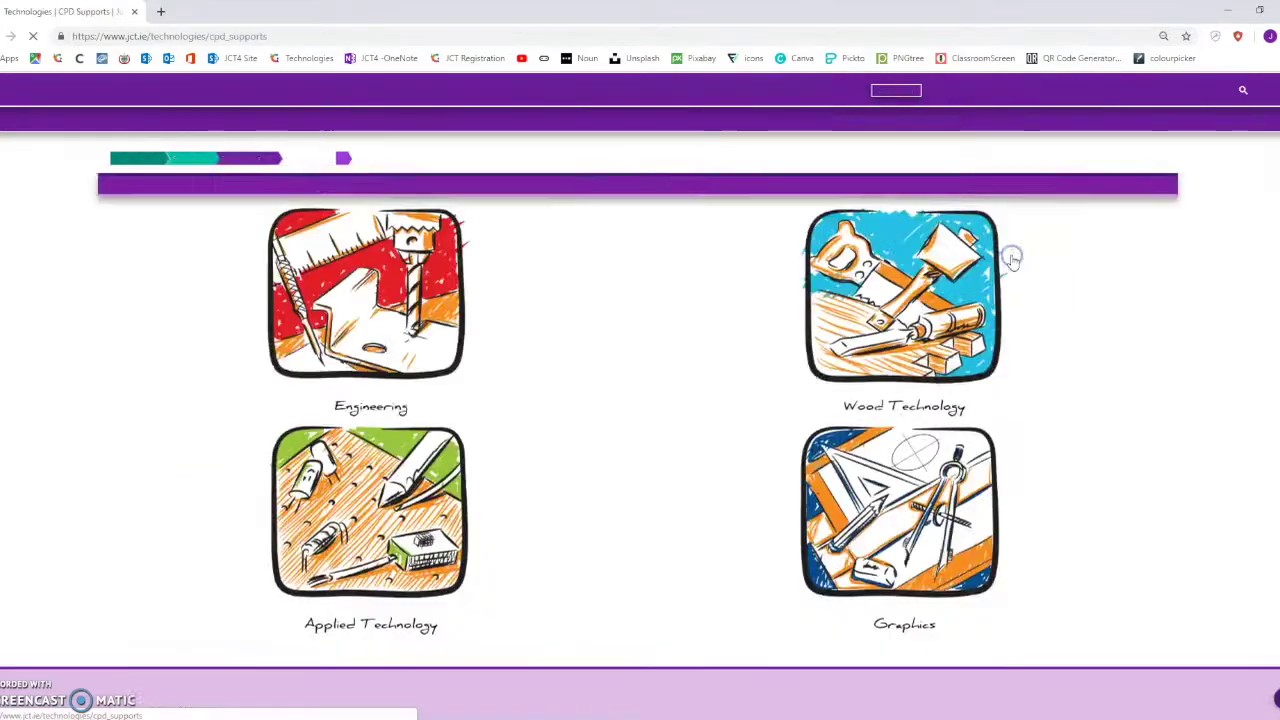
pyautogui.click(392, 558)
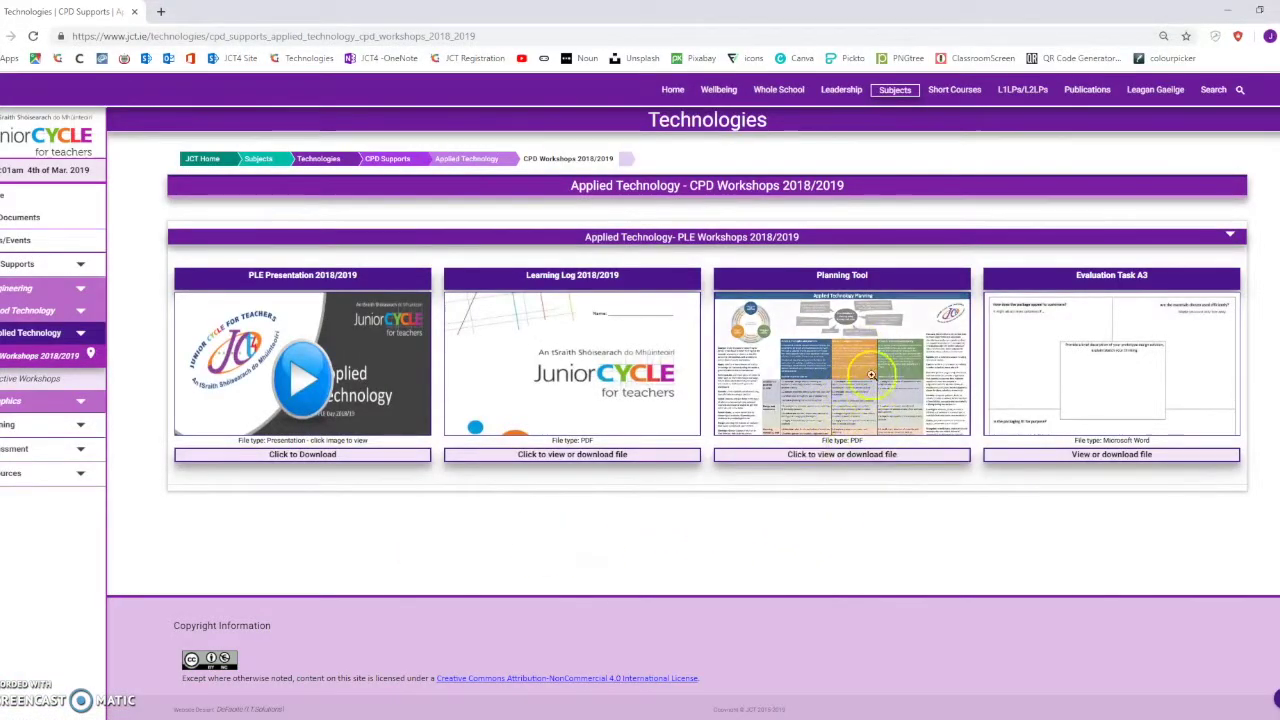
pyautogui.click(853, 459)
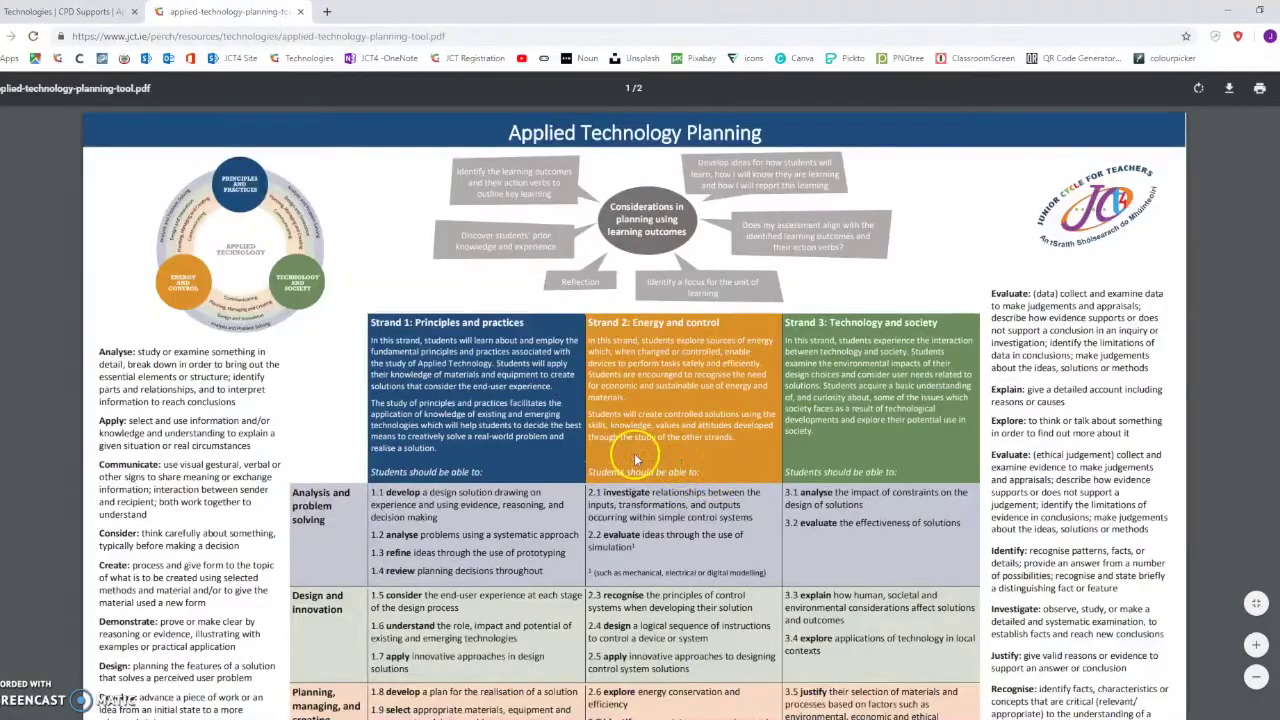
pyautogui.scroll(-8, 632, 455)
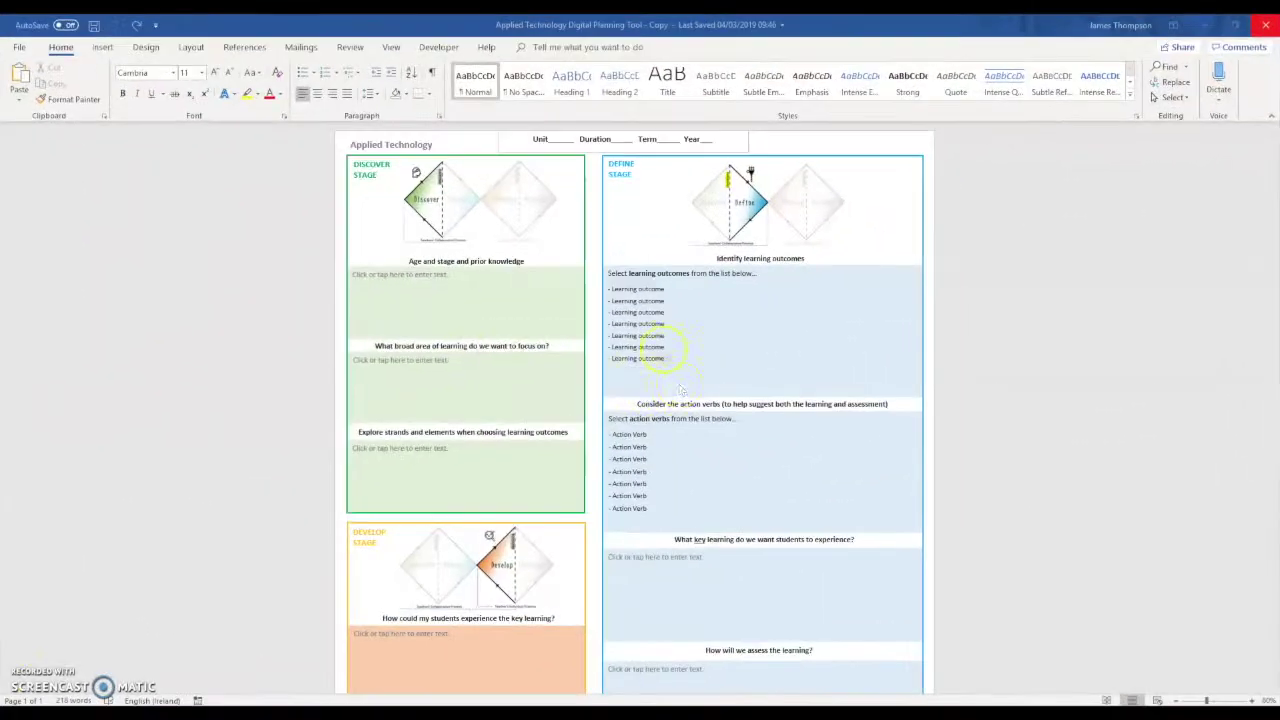
# - Look through the planning tool and put the cursor in an answer box to start entering text
pyautogui.scroll(-2, 645, 343)
pyautogui.scroll(-3, 645, 343)
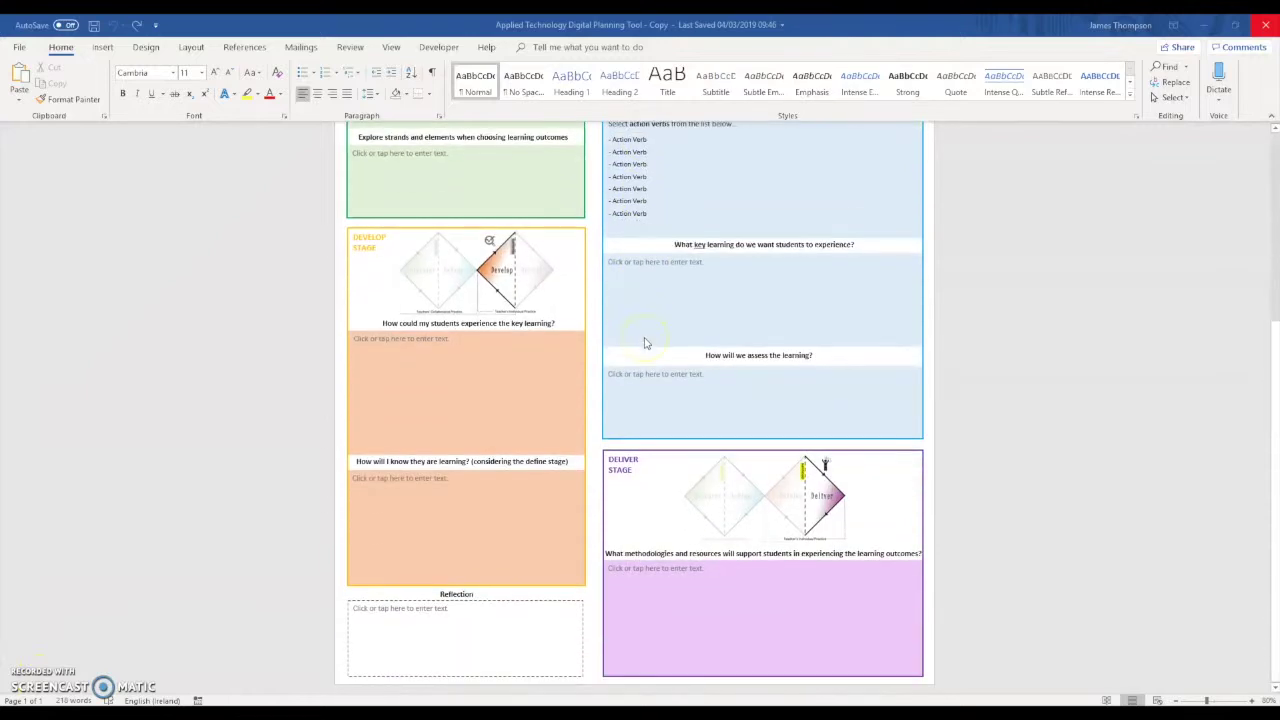
pyautogui.scroll(3, 645, 343)
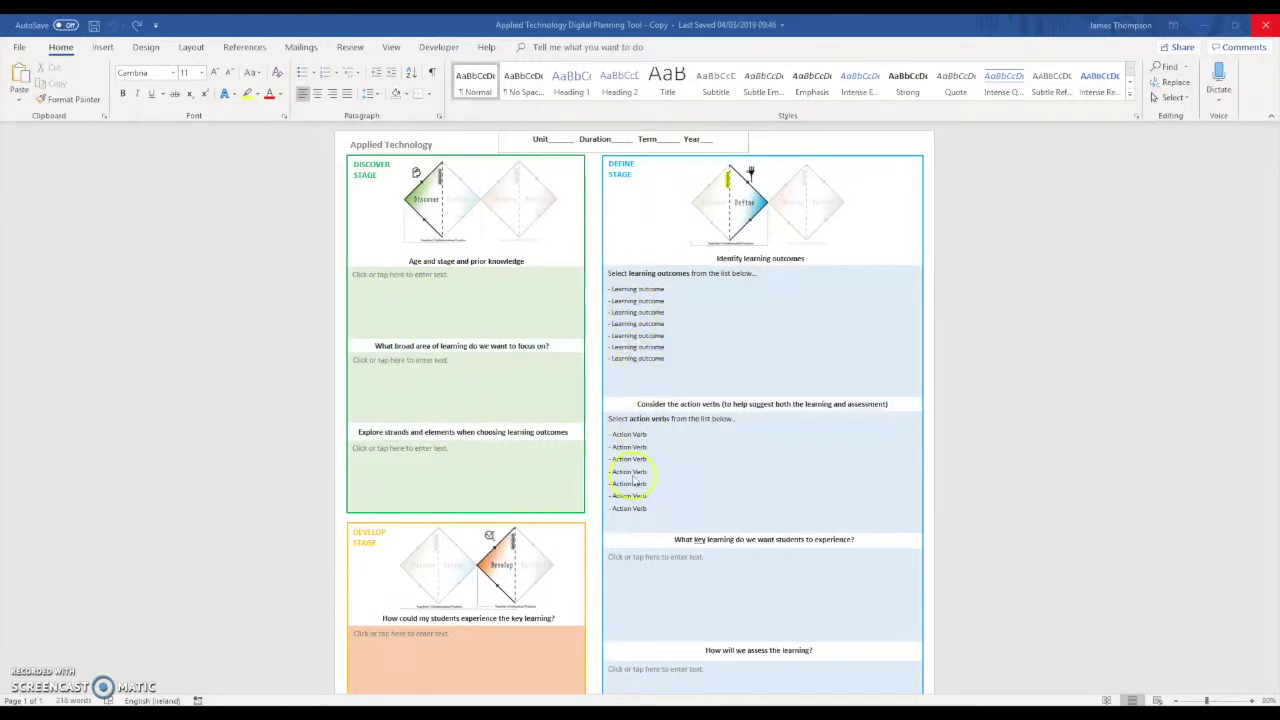
pyautogui.click(657, 290)
pyautogui.scroll(-5, 660, 300)
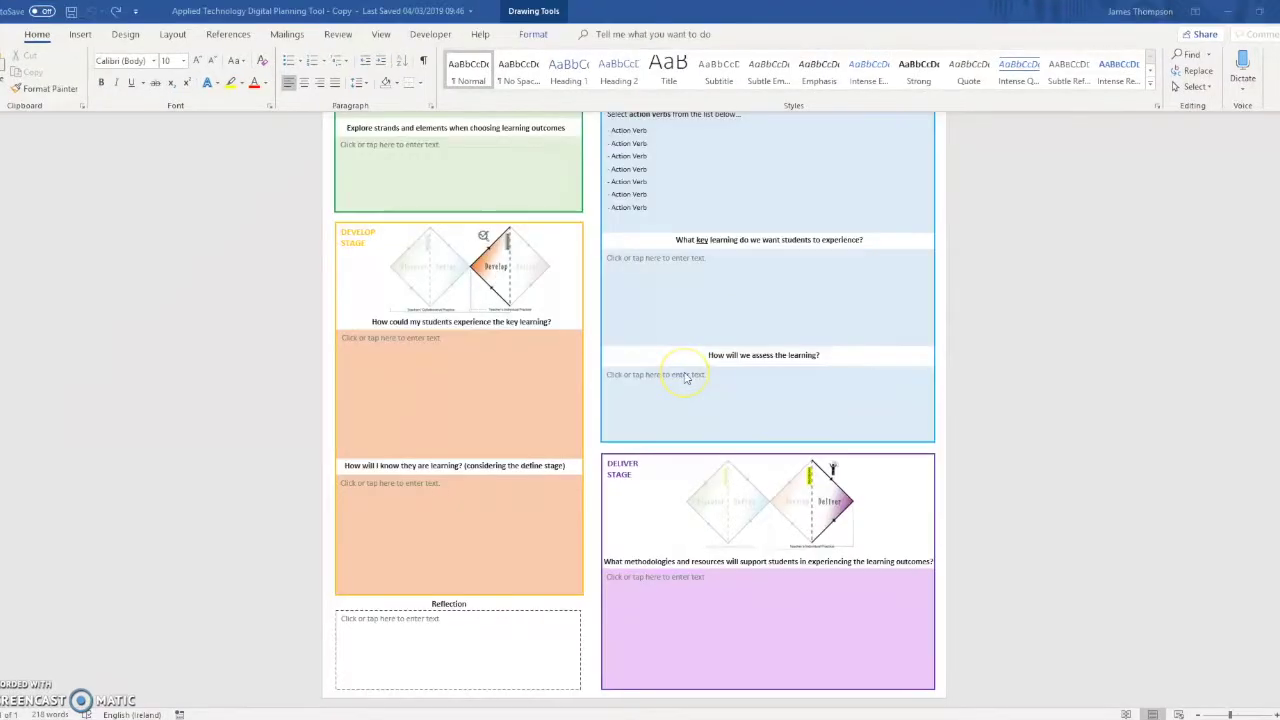
pyautogui.scroll(5, 686, 378)
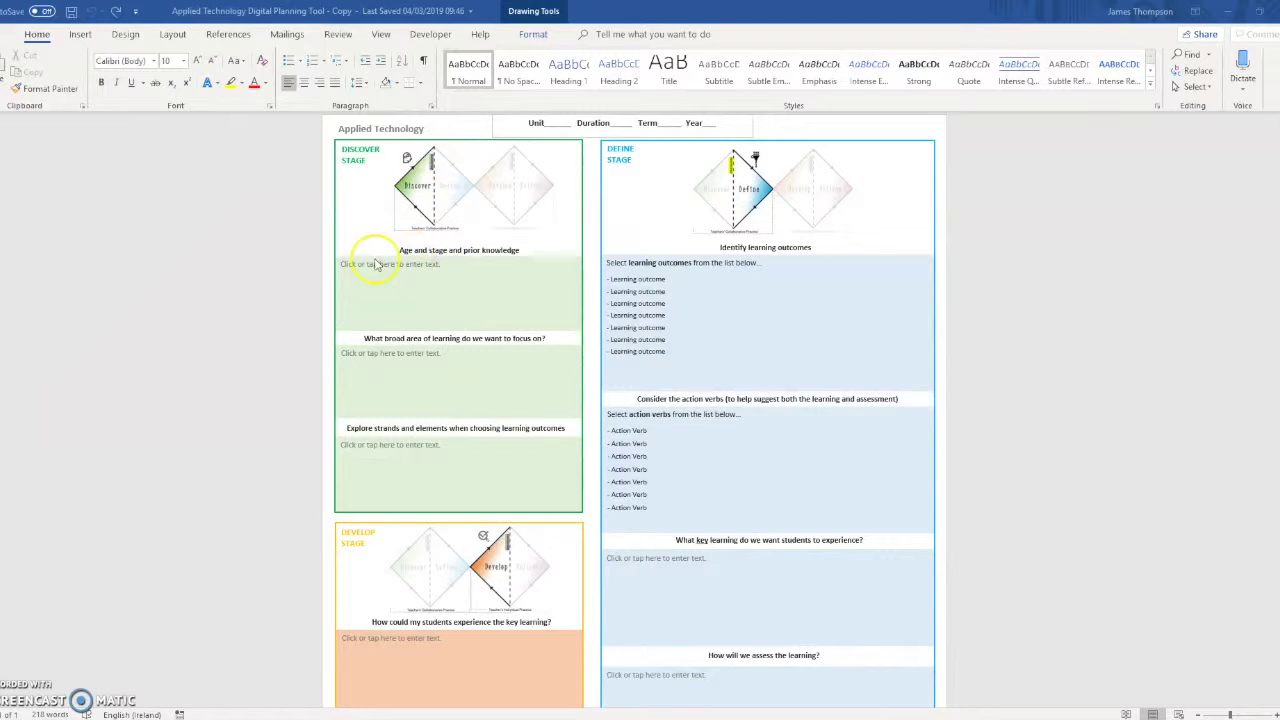
pyautogui.scroll(3, 375, 263)
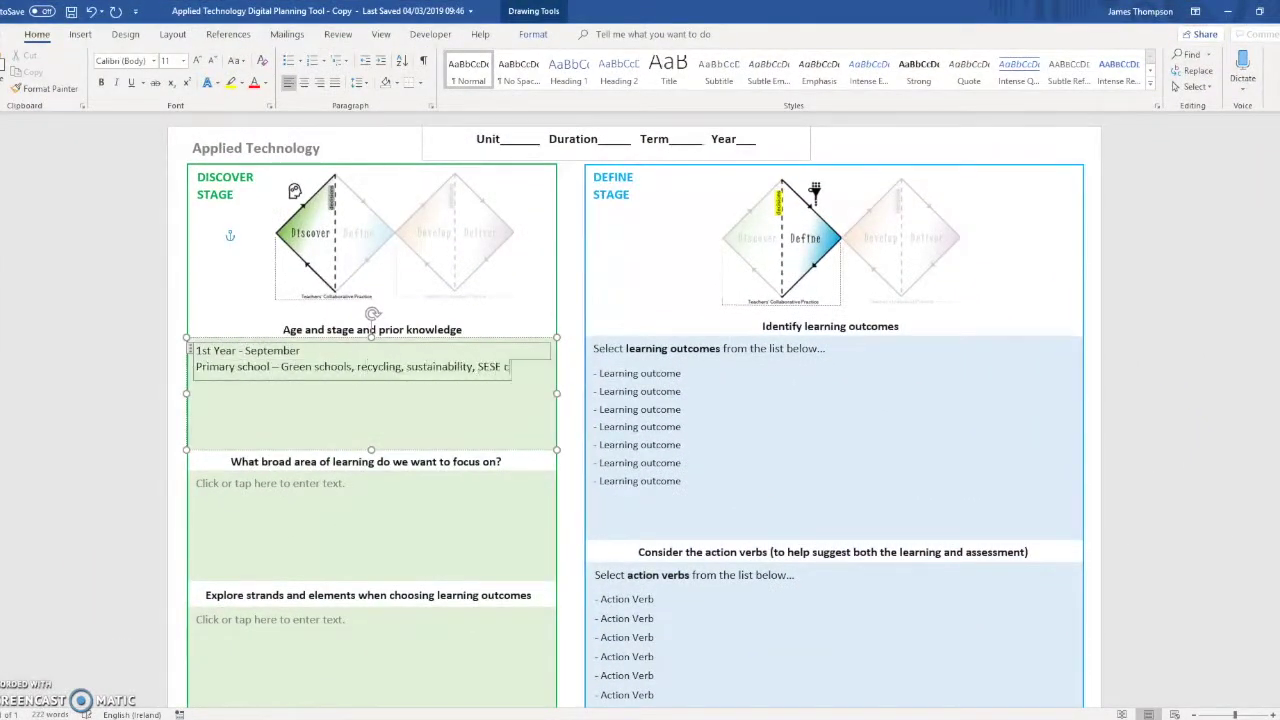
# - Enter prior-knowledge notes: green schools, recycling, SESE, prototyping, groupwork, curious mindset
pyautogui.write('iculum.')
pyautogui.press('Return')
pyautogui.write('Prototyping and making')
pyautogui.press('Return')
pyautogui.write('Groupwork, creative and curious, possibly some programming.')
pyautogui.press('Return')
pyautogui.write('Curious mindset about the world around them.')
pyautogui.click(428, 437)
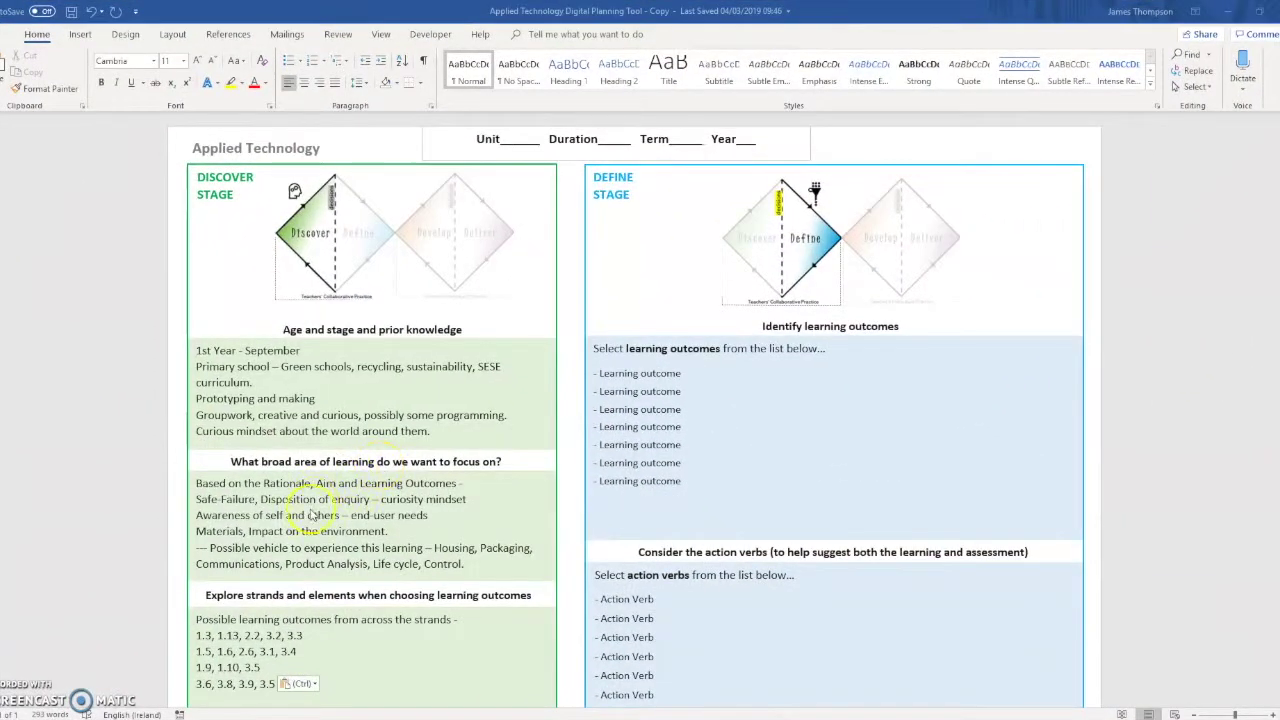
pyautogui.scroll(-2, 367, 508)
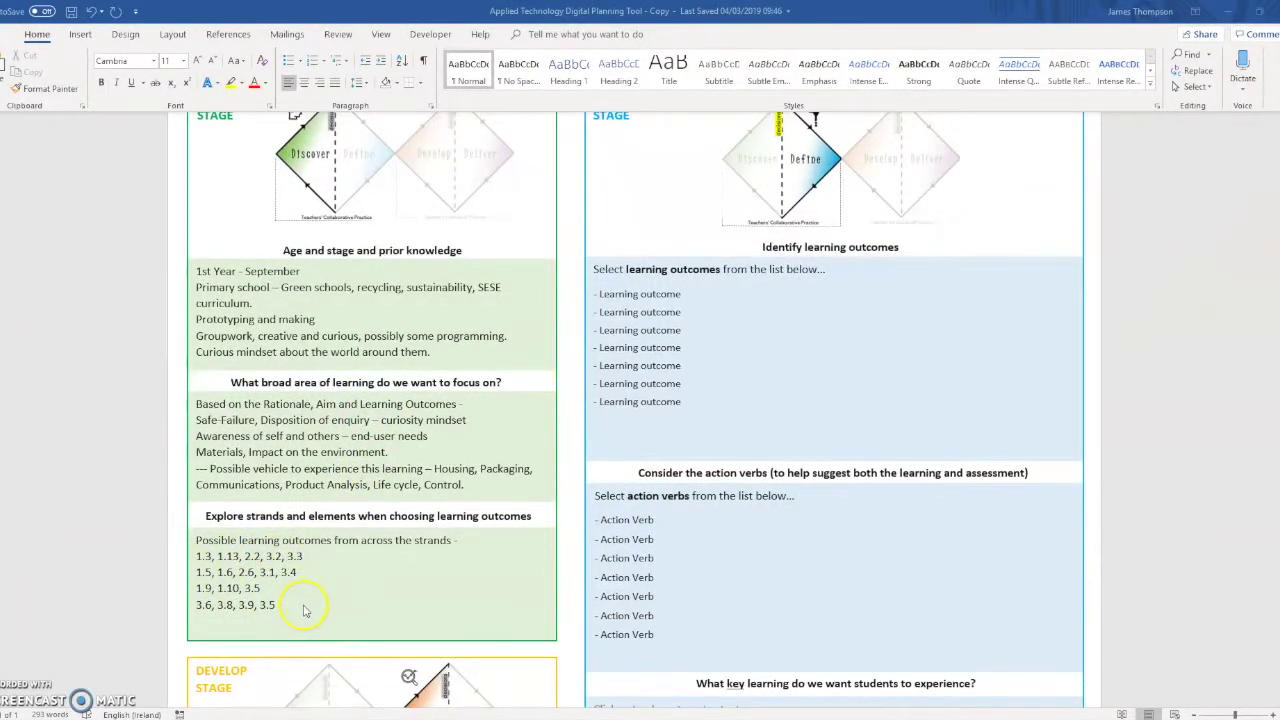
pyautogui.scroll(2, 790, 491)
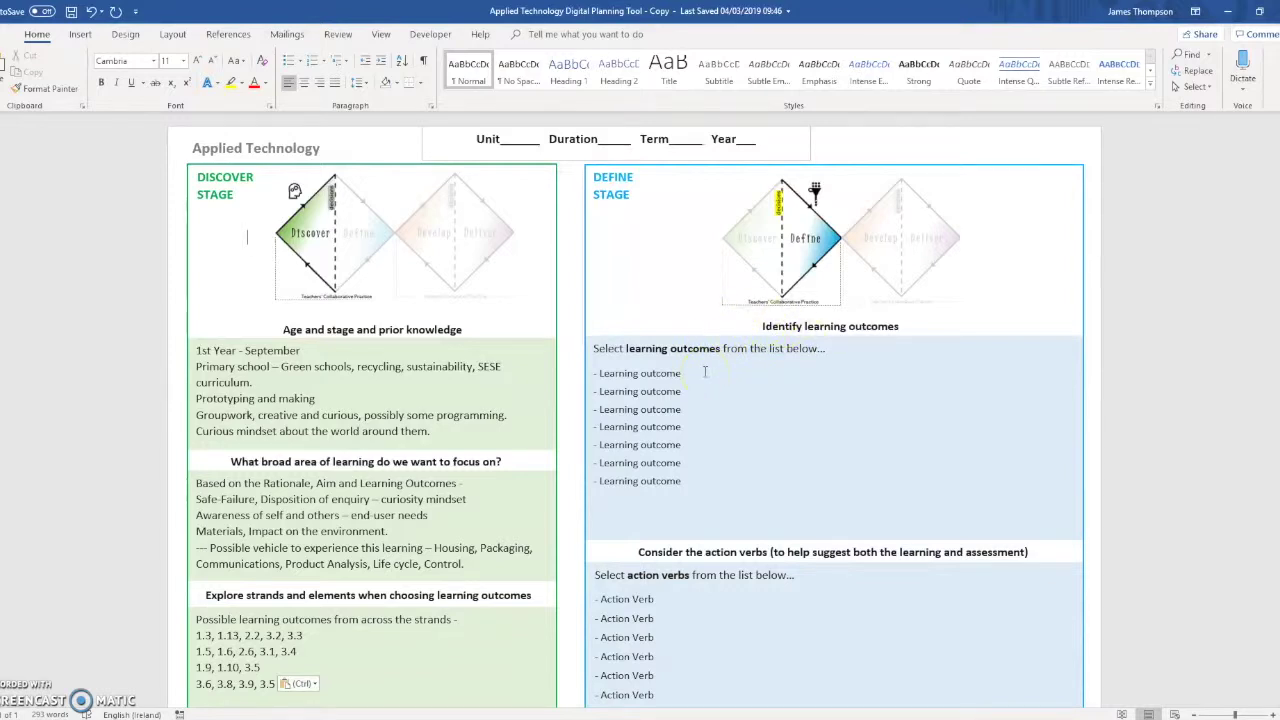
# - Choose learning outcomes 3.3 and 2.6, plus a third outcome, for the first Define slots
pyautogui.click(655, 372)
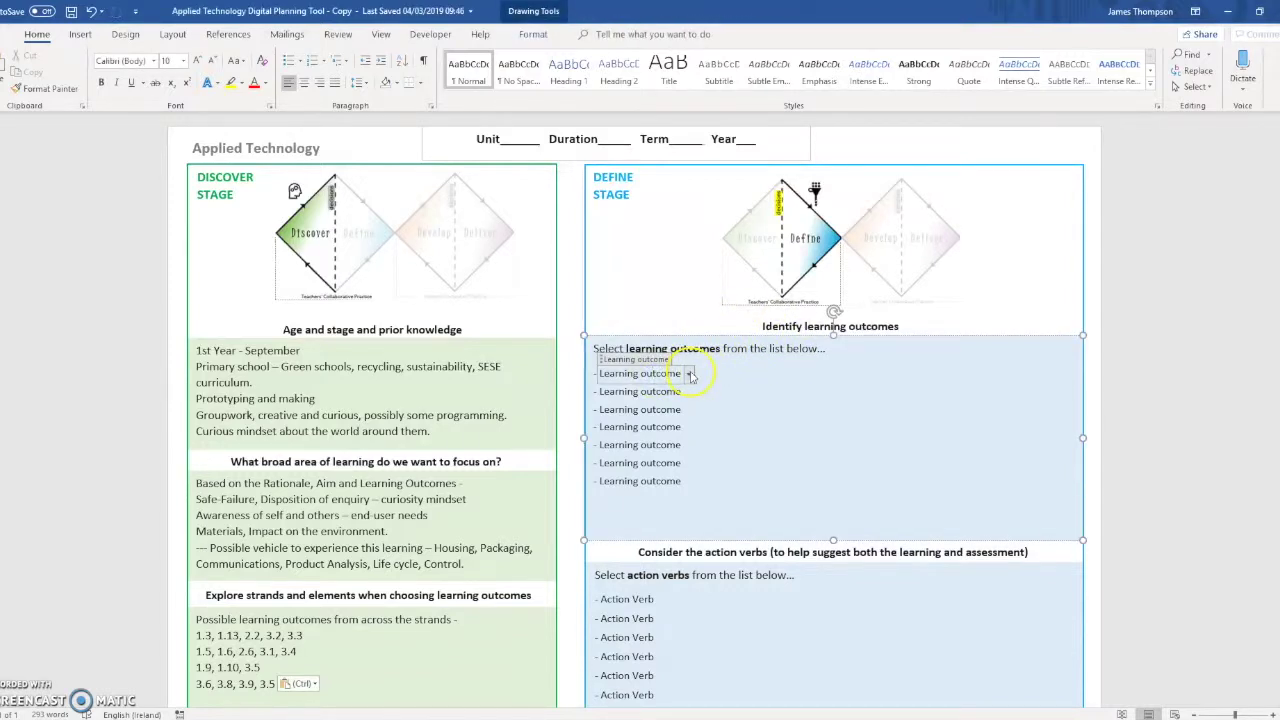
pyautogui.click(689, 373)
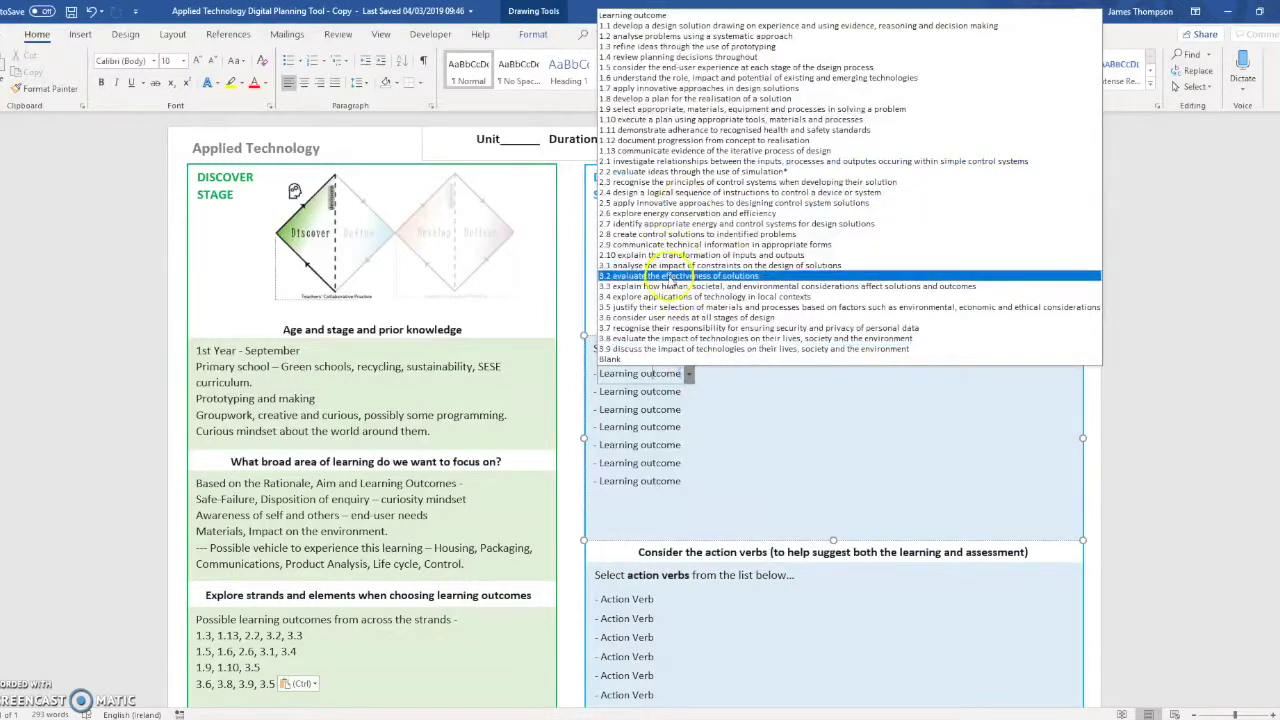
pyautogui.click(669, 286)
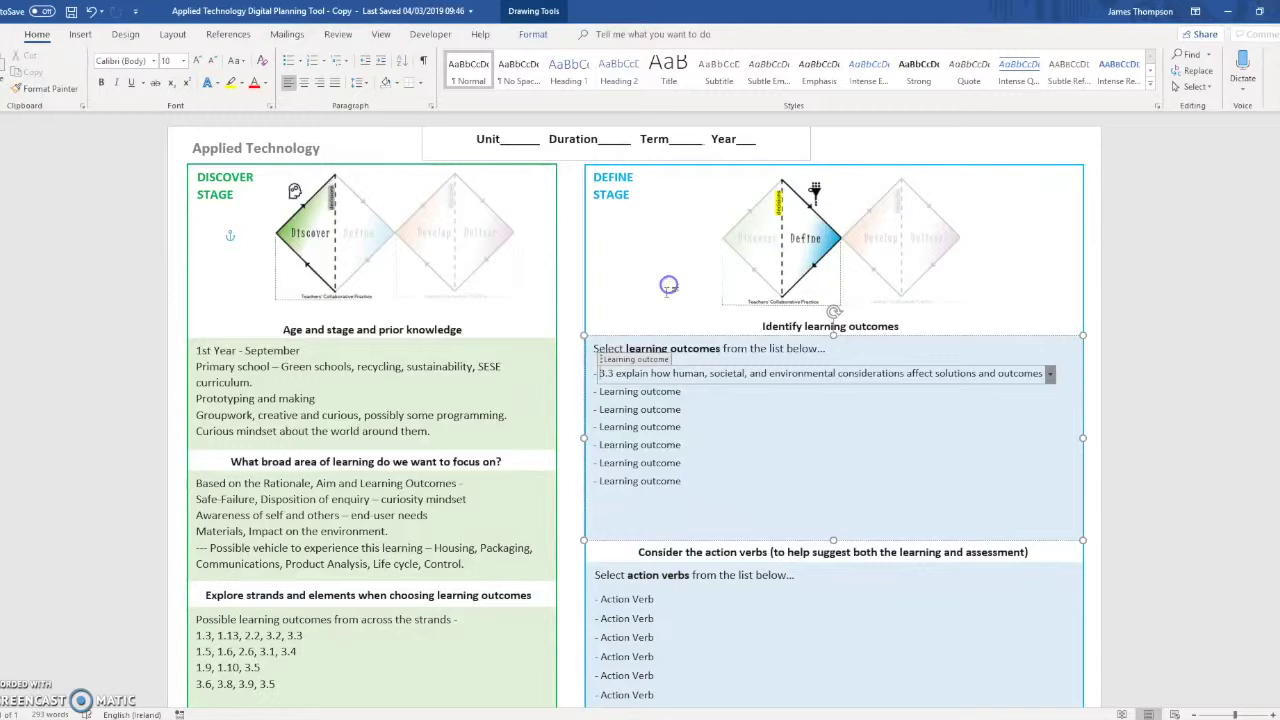
pyautogui.click(688, 391)
pyautogui.click(700, 230)
pyautogui.click(688, 409)
pyautogui.click(640, 126)
# - Add outcome 3.5 to the next slot and clear the leftover Learning outcome placeholder
pyautogui.click(688, 426)
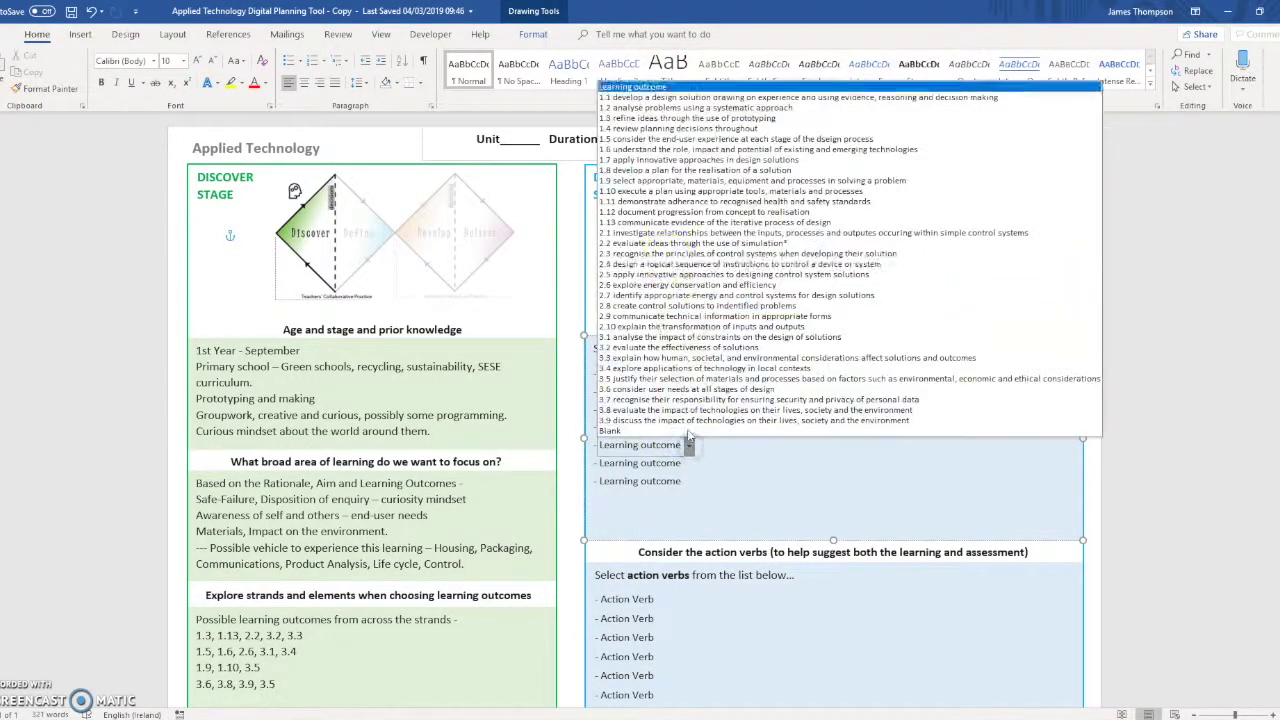
pyautogui.click(660, 378)
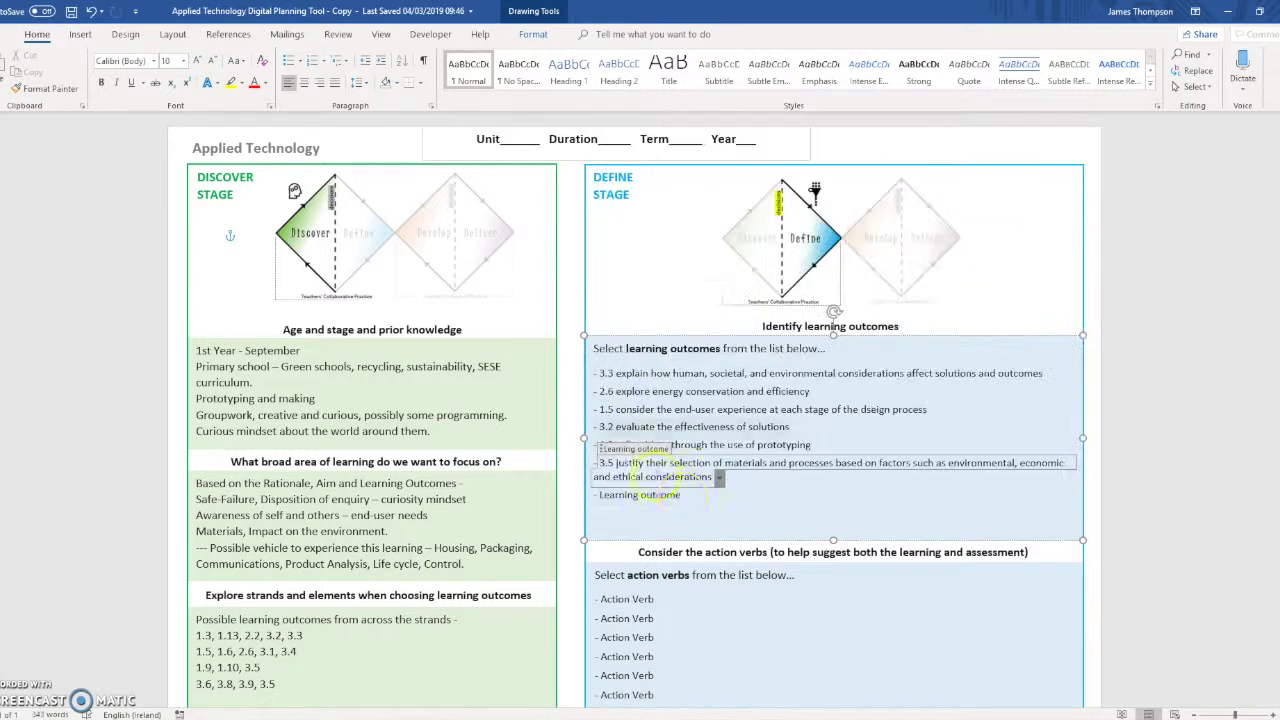
pyautogui.click(648, 497)
pyautogui.press('Delete')
pyautogui.scroll(-1, 695, 482)
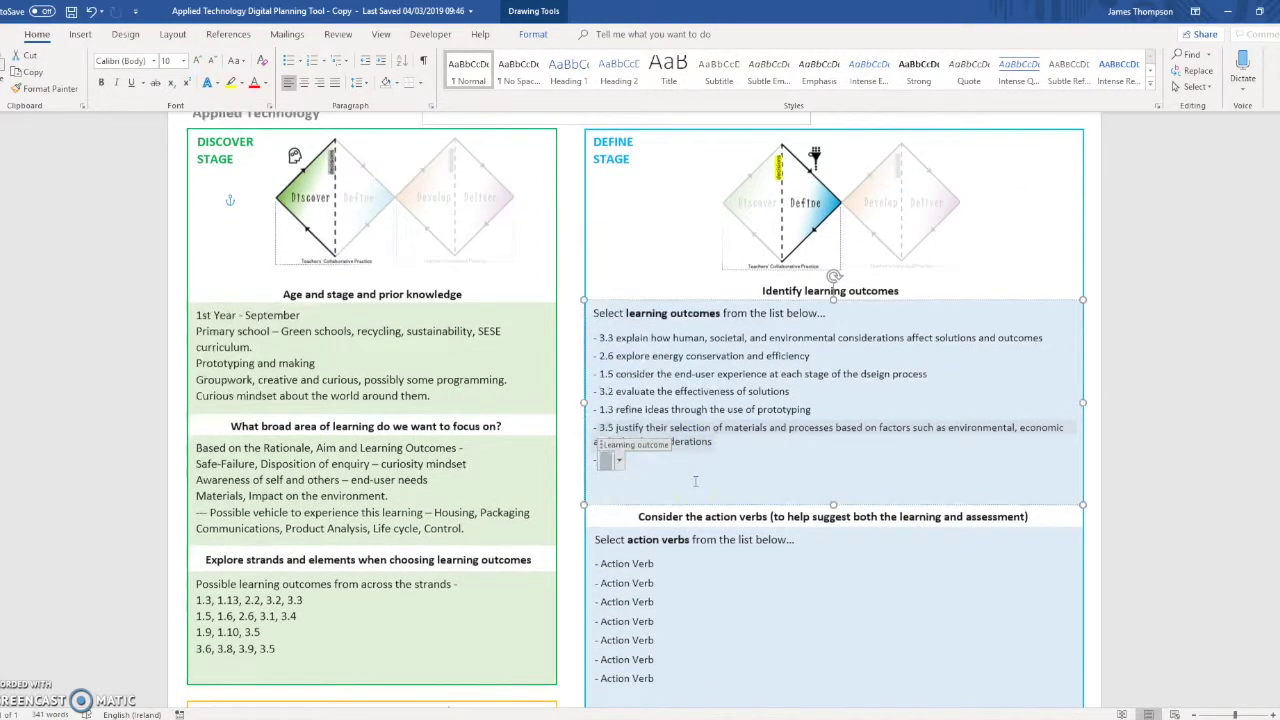
pyautogui.scroll(-2, 695, 482)
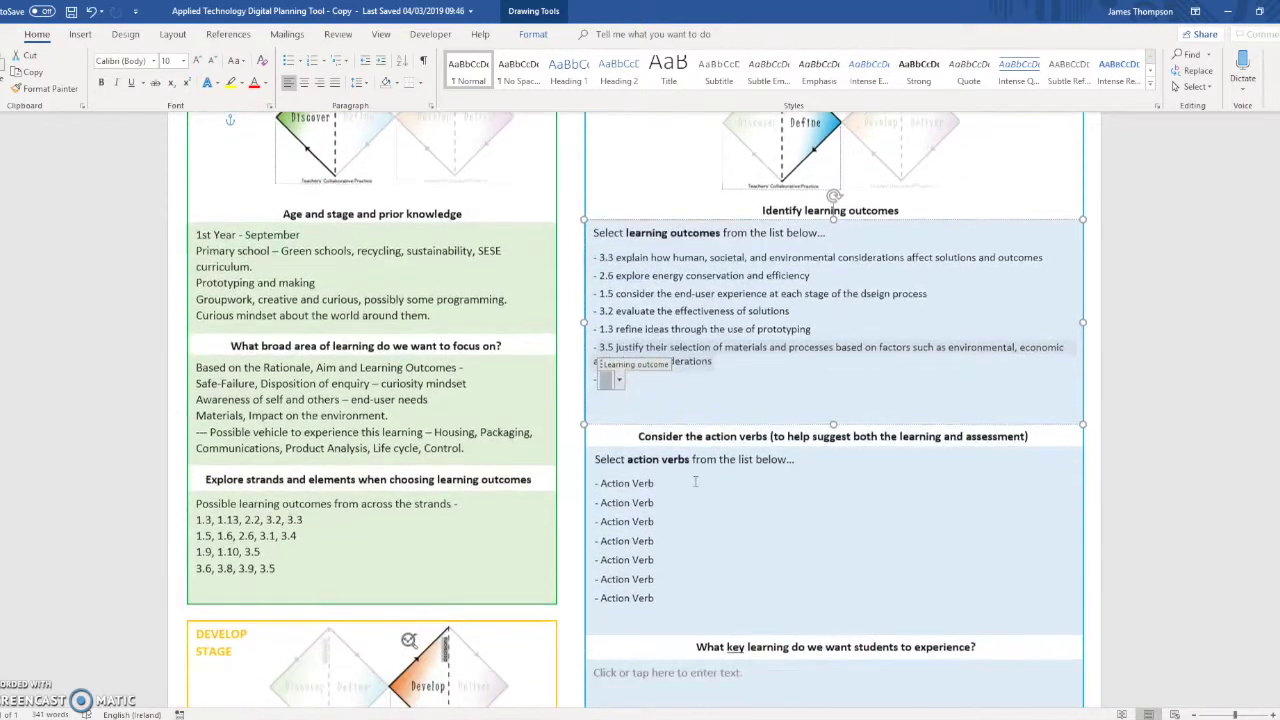
# - Set the first two Define action verbs to Explain and Explore
pyautogui.click(645, 485)
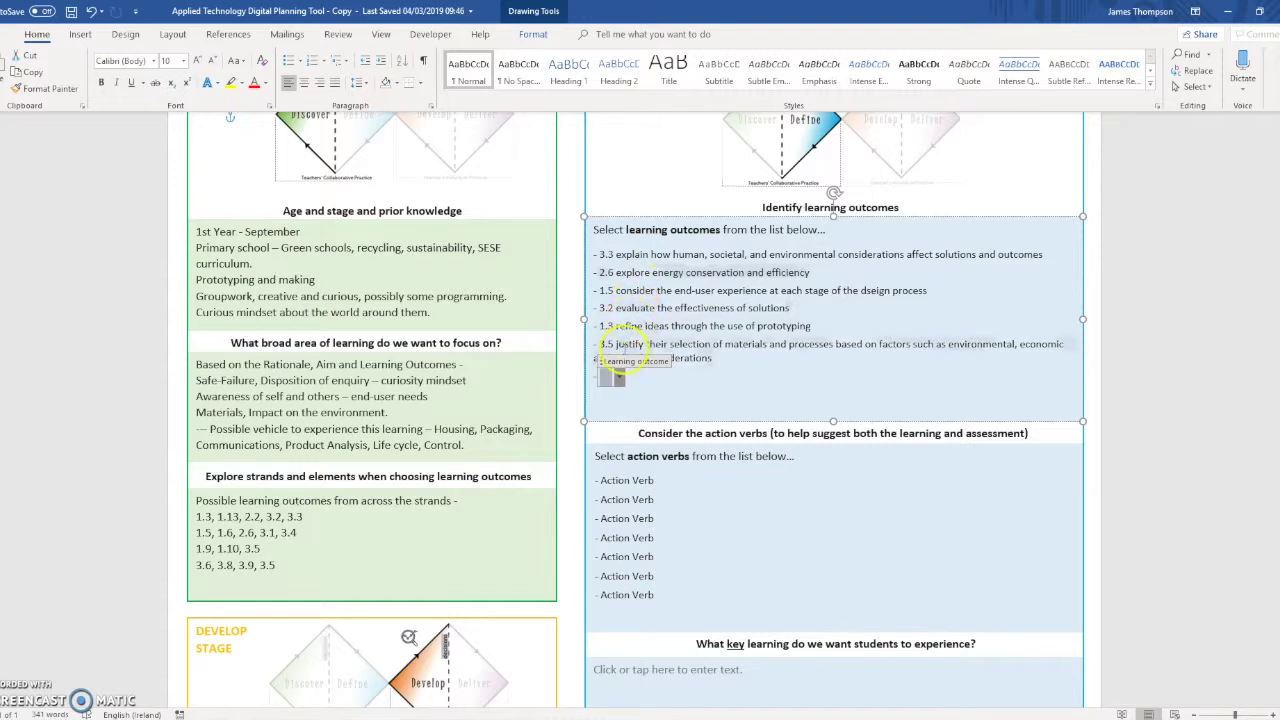
pyautogui.click(666, 483)
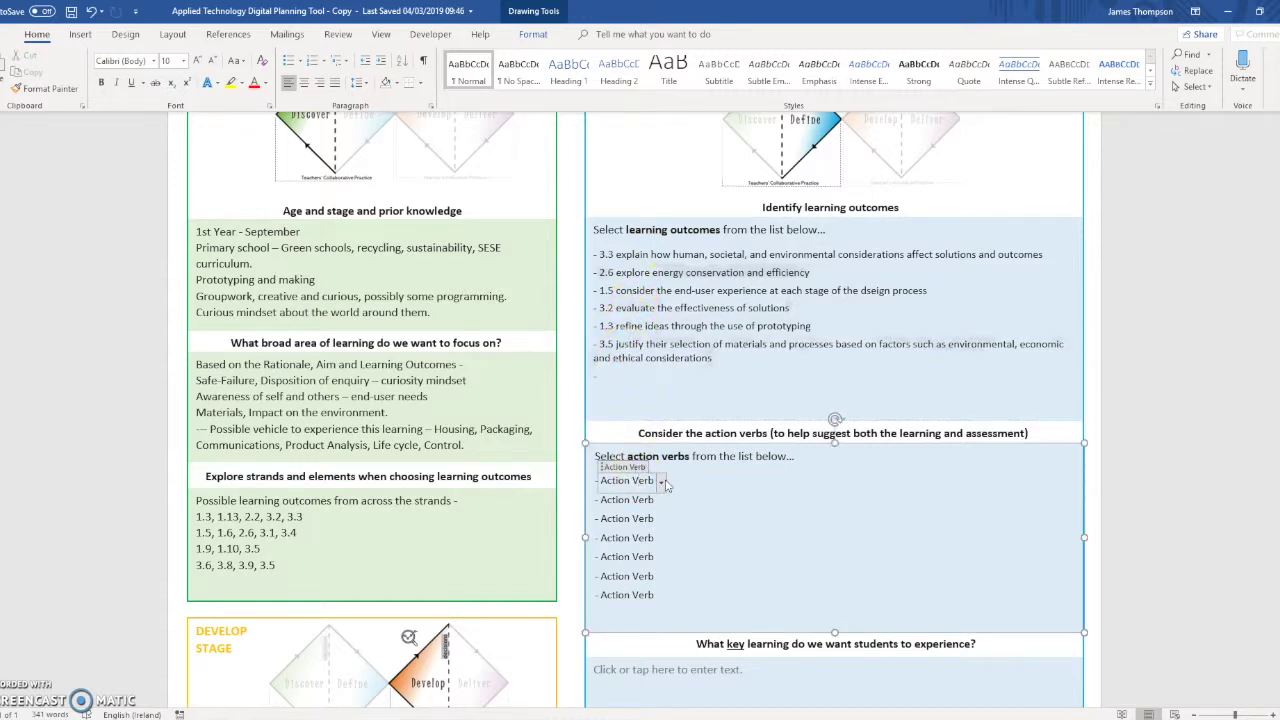
pyautogui.click(663, 482)
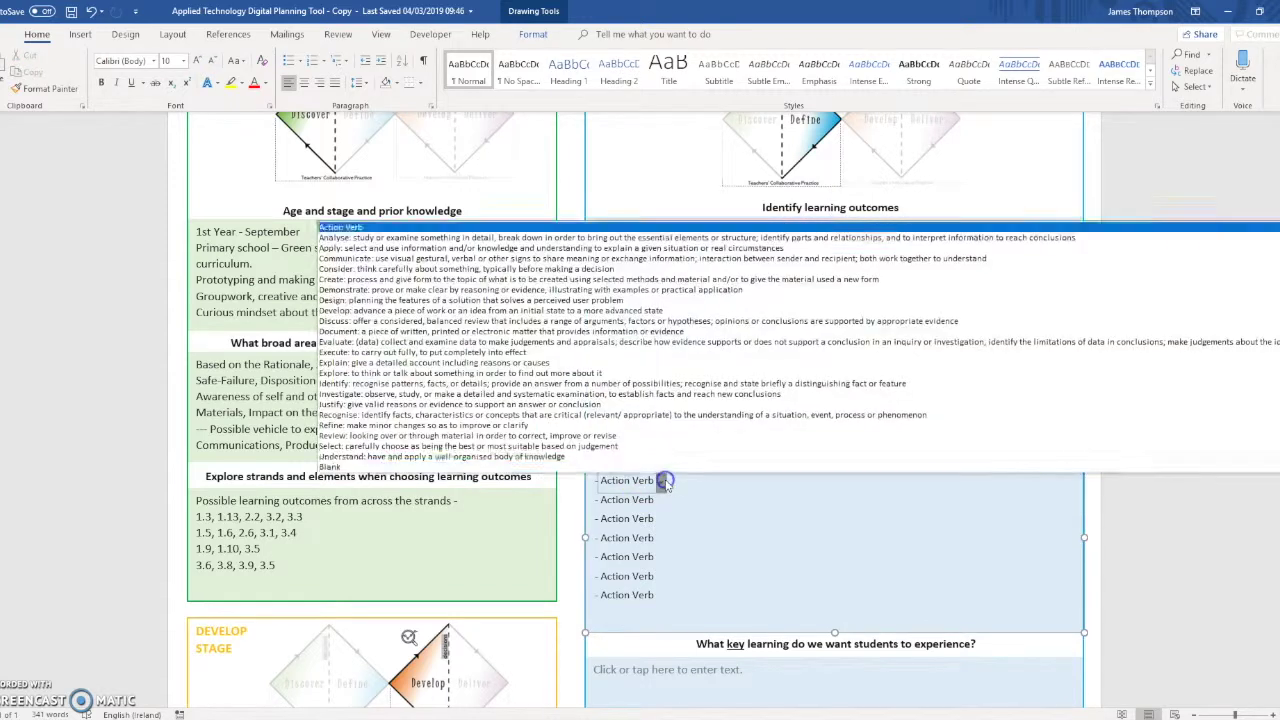
pyautogui.click(493, 362)
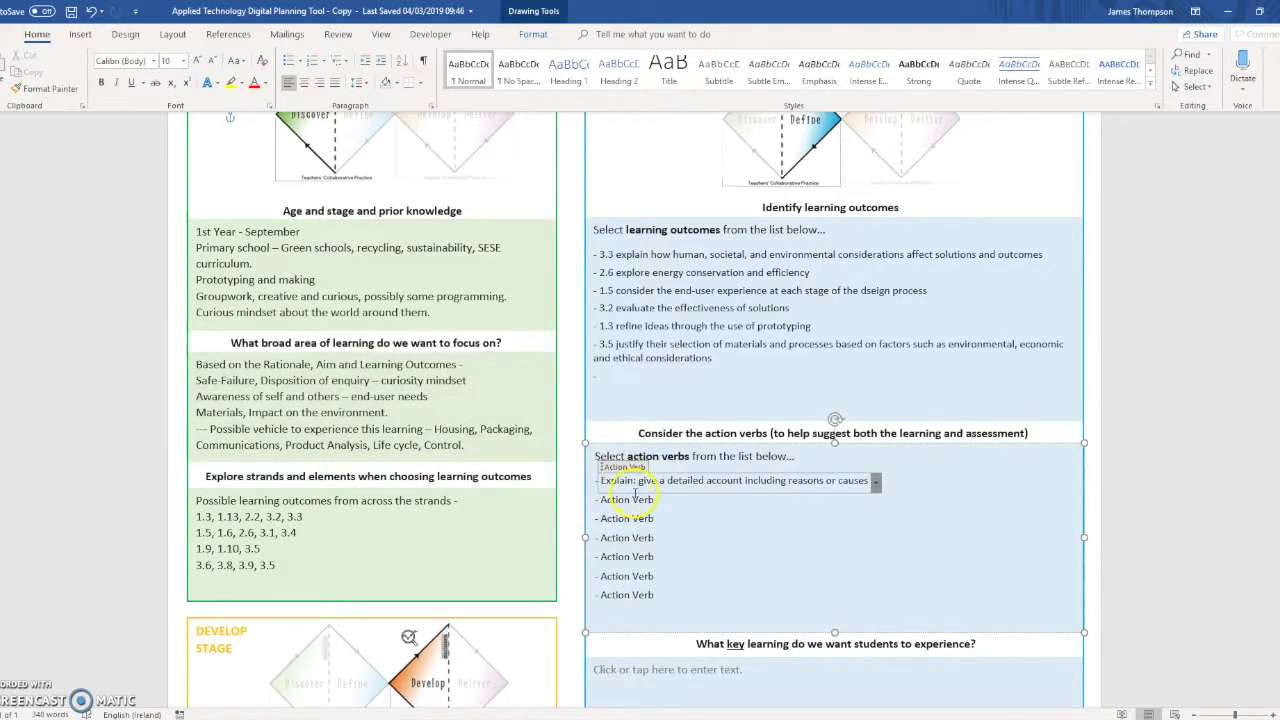
pyautogui.click(636, 499)
pyautogui.click(480, 367)
# - Set the next action verbs to Consider, Evaluate and Refine
pyautogui.click(636, 518)
pyautogui.click(480, 304)
pyautogui.click(636, 538)
pyautogui.click(480, 490)
pyautogui.click(636, 585)
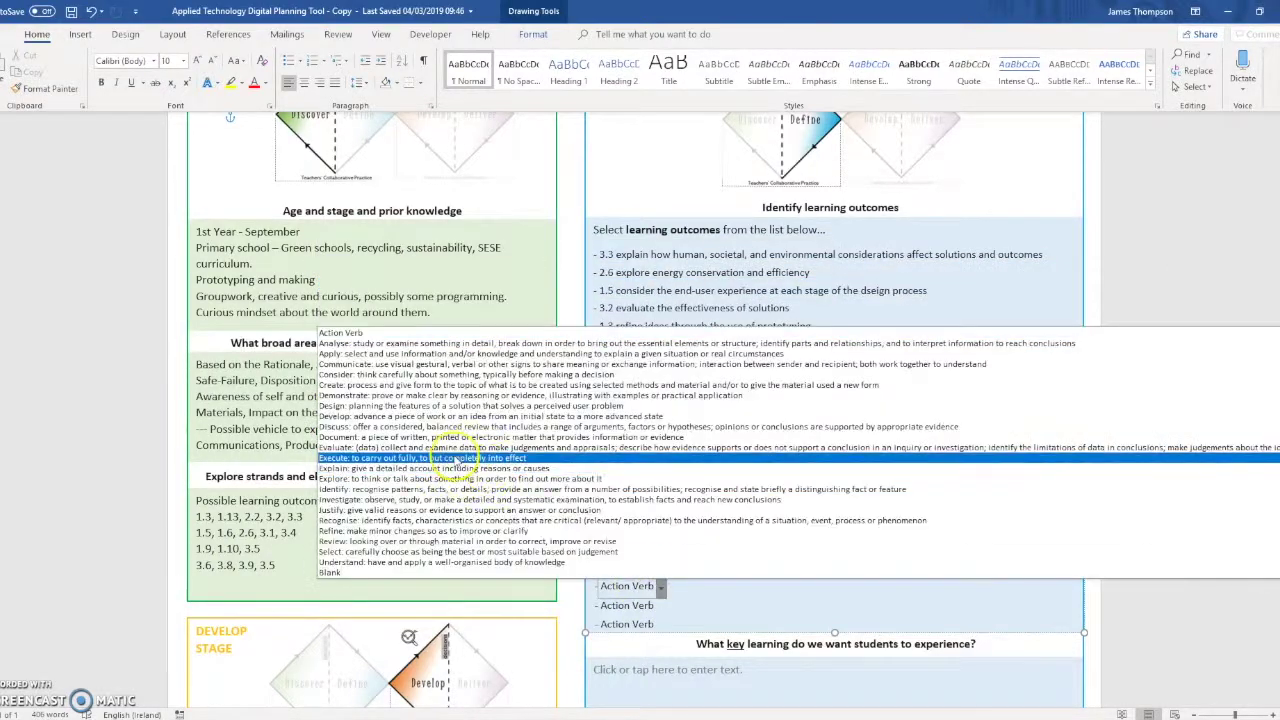
pyautogui.click(480, 531)
pyautogui.click(636, 605)
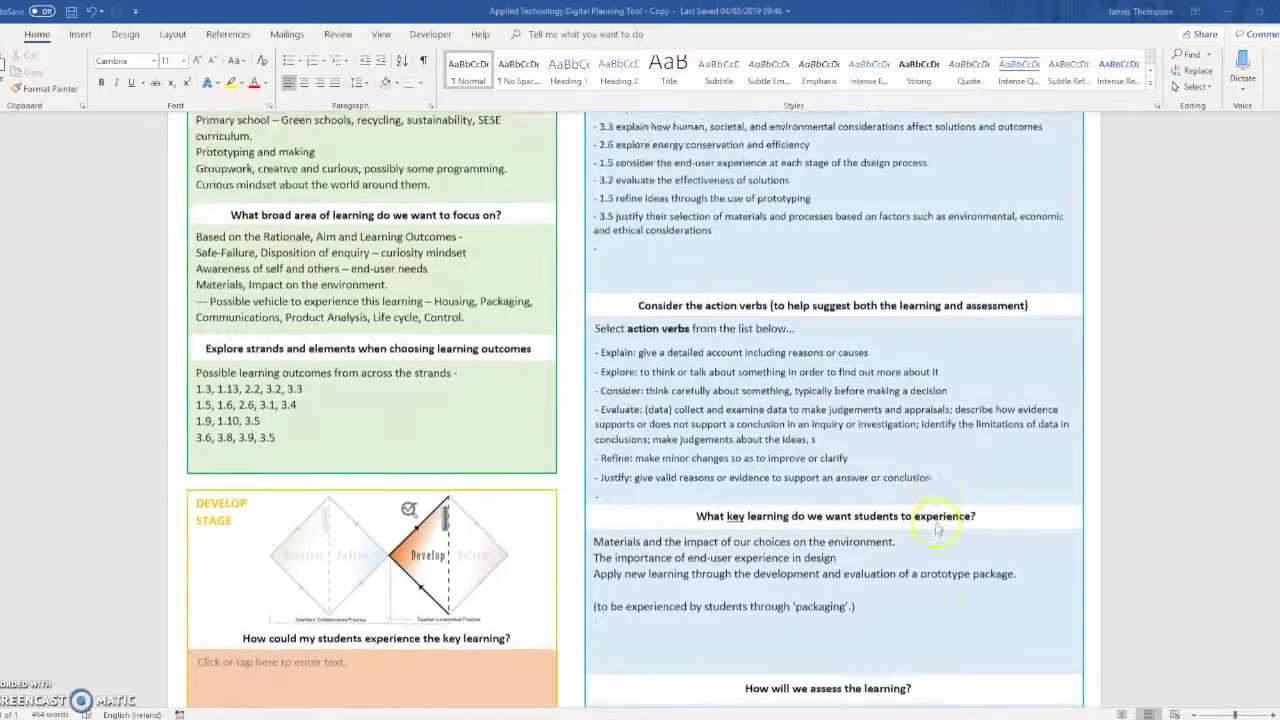
pyautogui.scroll(-2, 937, 530)
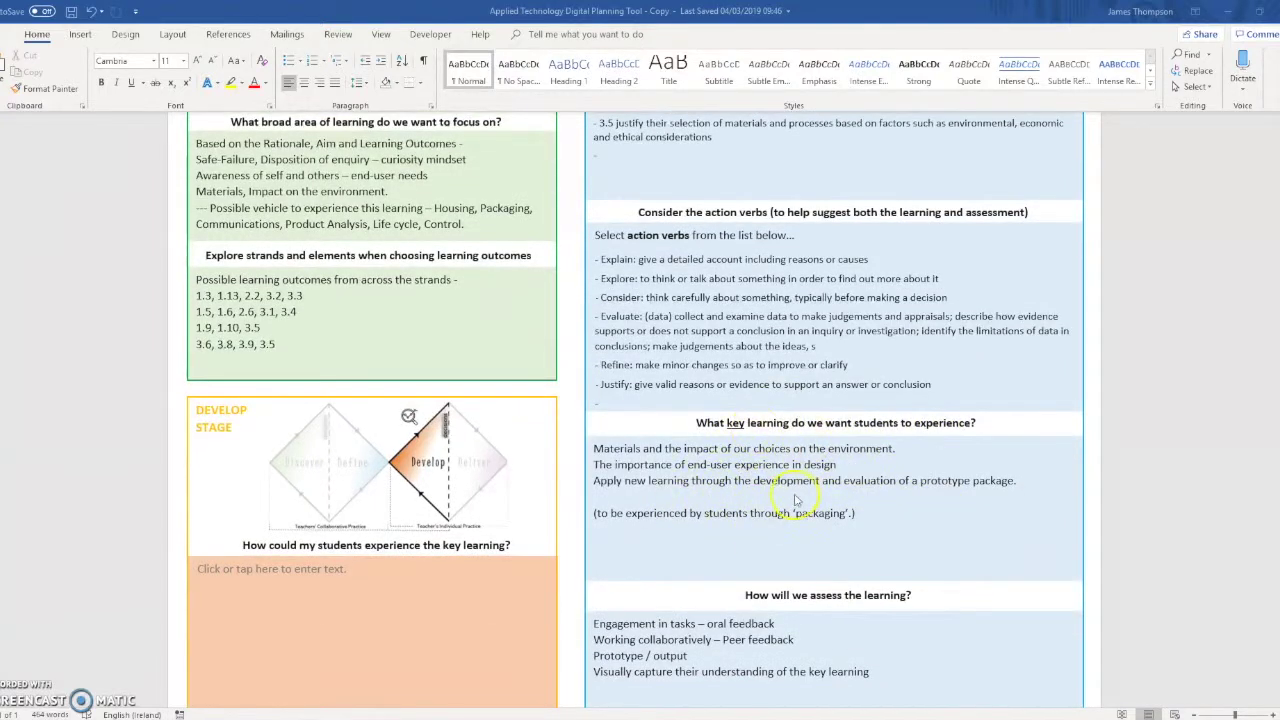
pyautogui.scroll(-3, 795, 500)
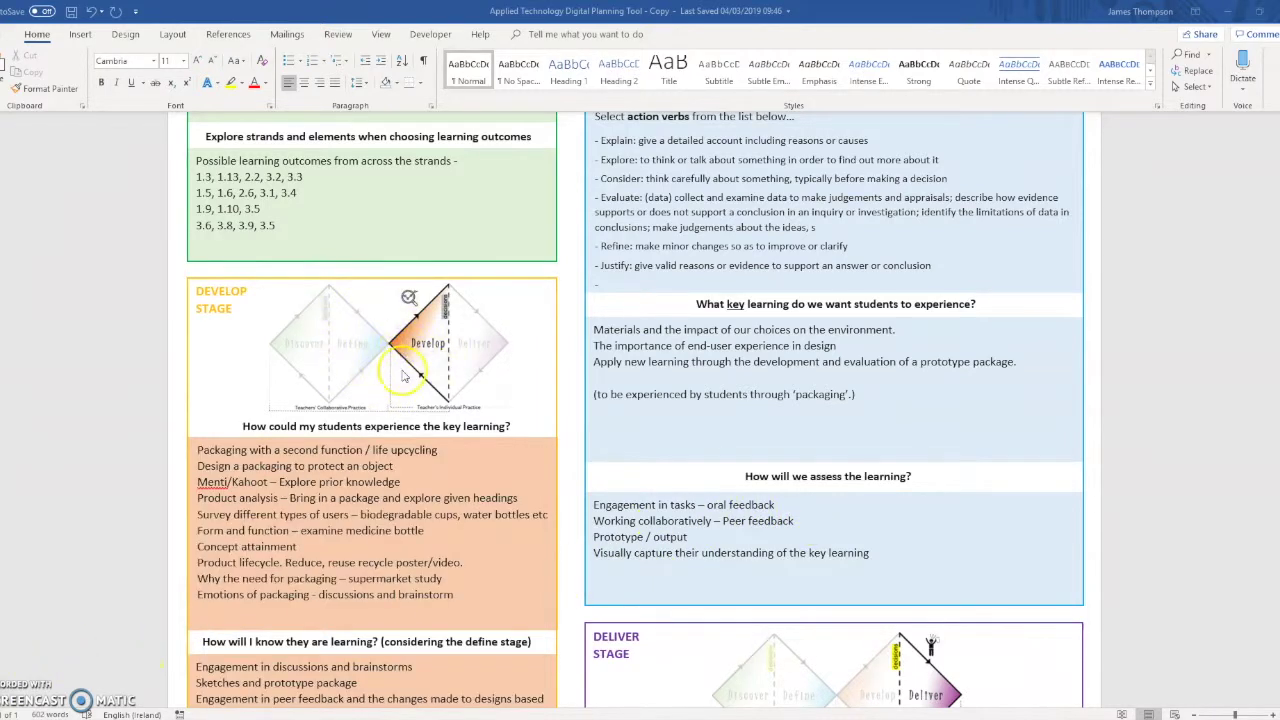
pyautogui.scroll(-2, 410, 372)
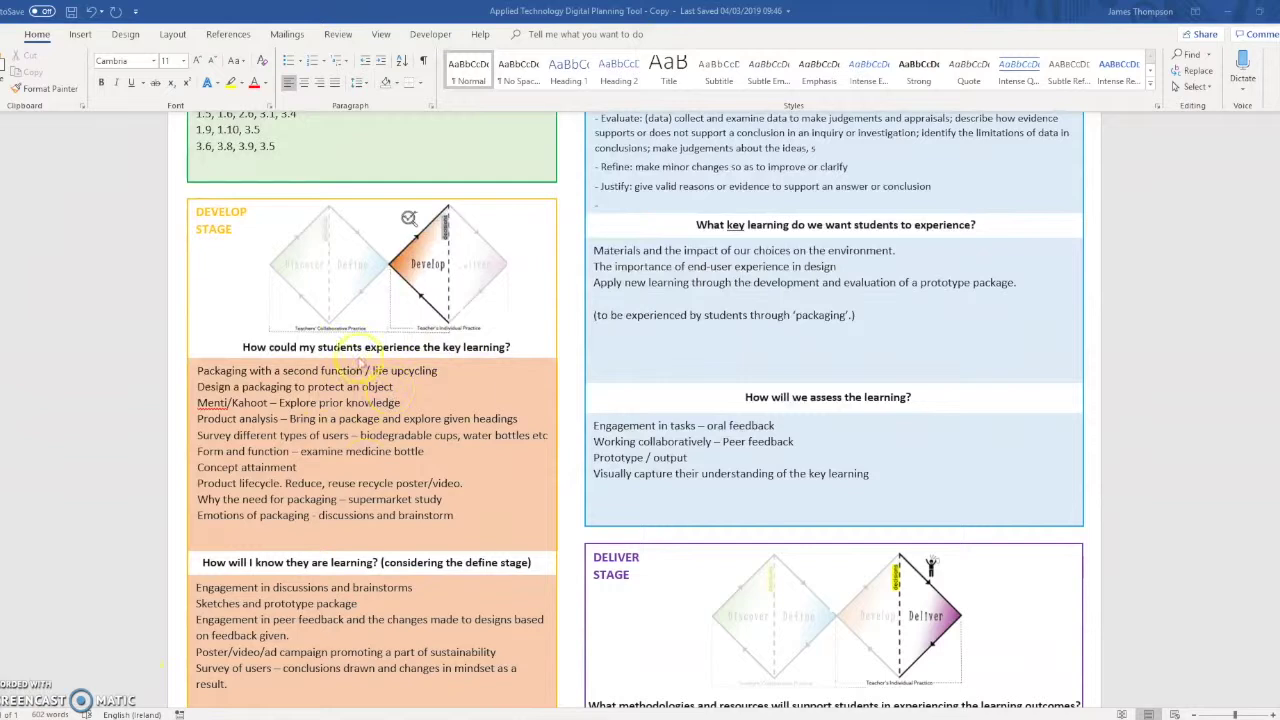
pyautogui.scroll(-2, 378, 416)
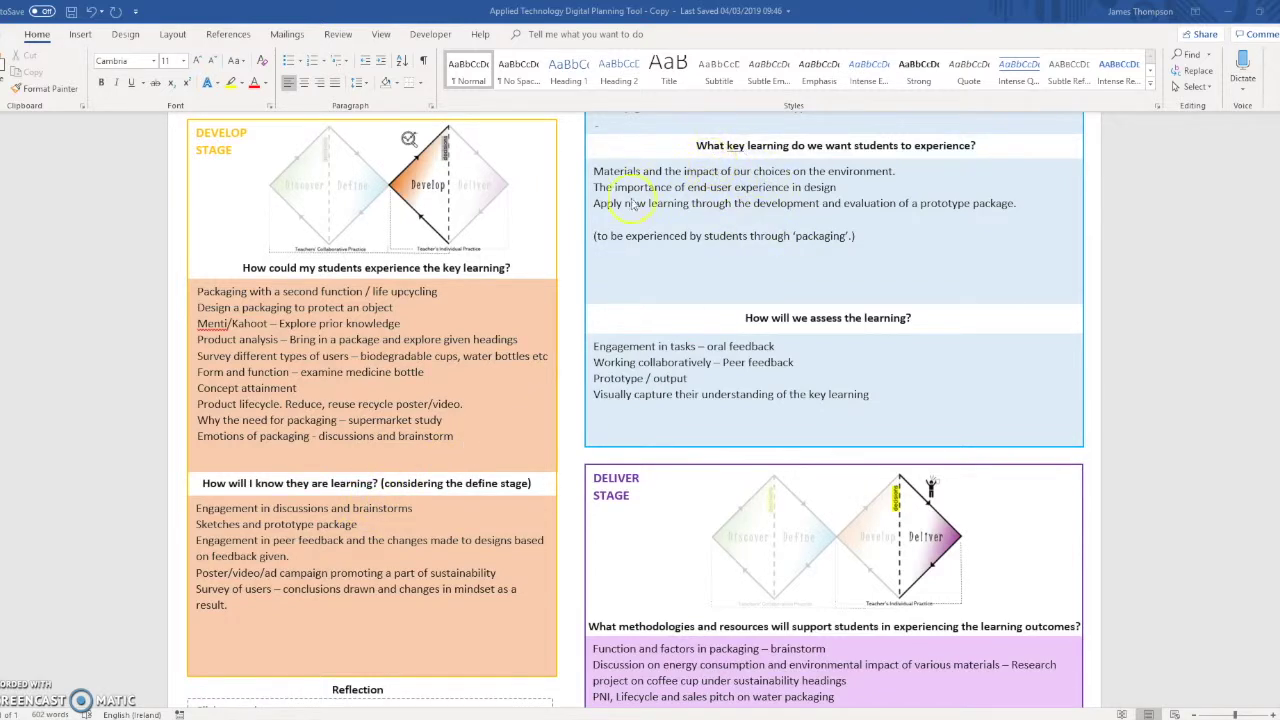
pyautogui.scroll(-2, 425, 485)
pyautogui.scroll(-1, 897, 452)
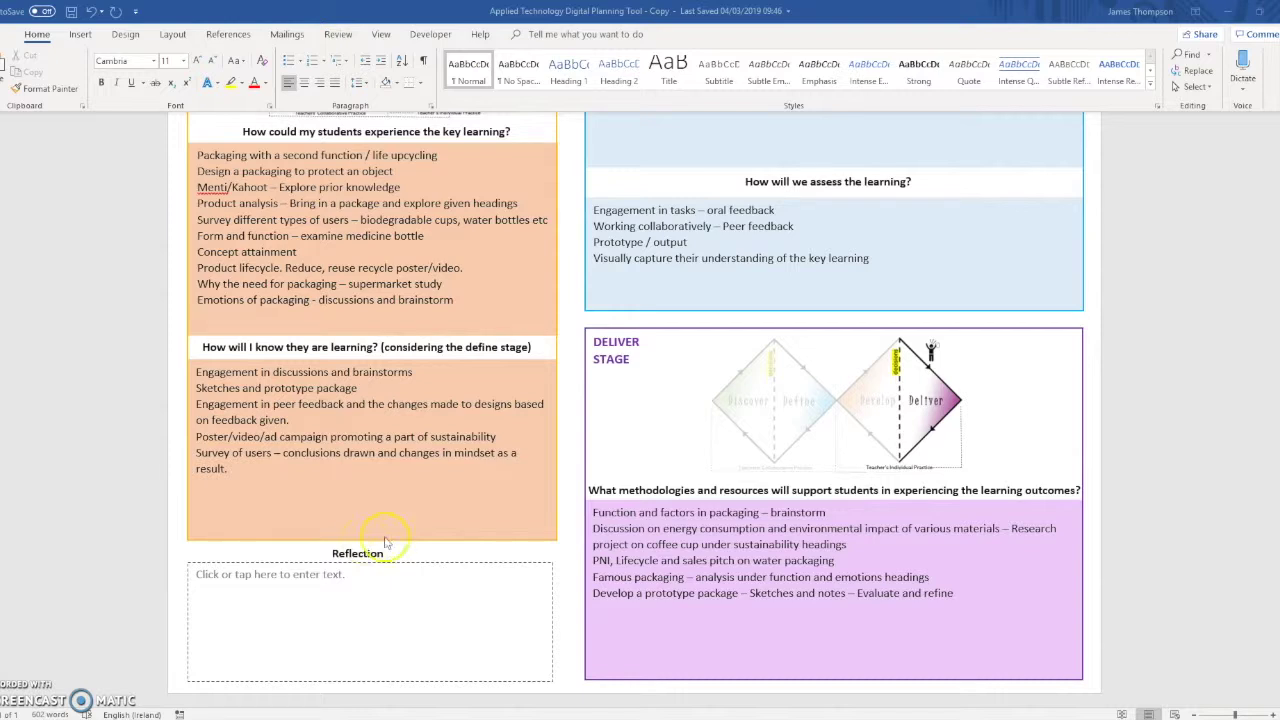
# - Return to the top and zoom out so Discover, Define, Develop and Deliver fit on screen
pyautogui.scroll(5, 409, 535)
pyautogui.scroll(8, 409, 535)
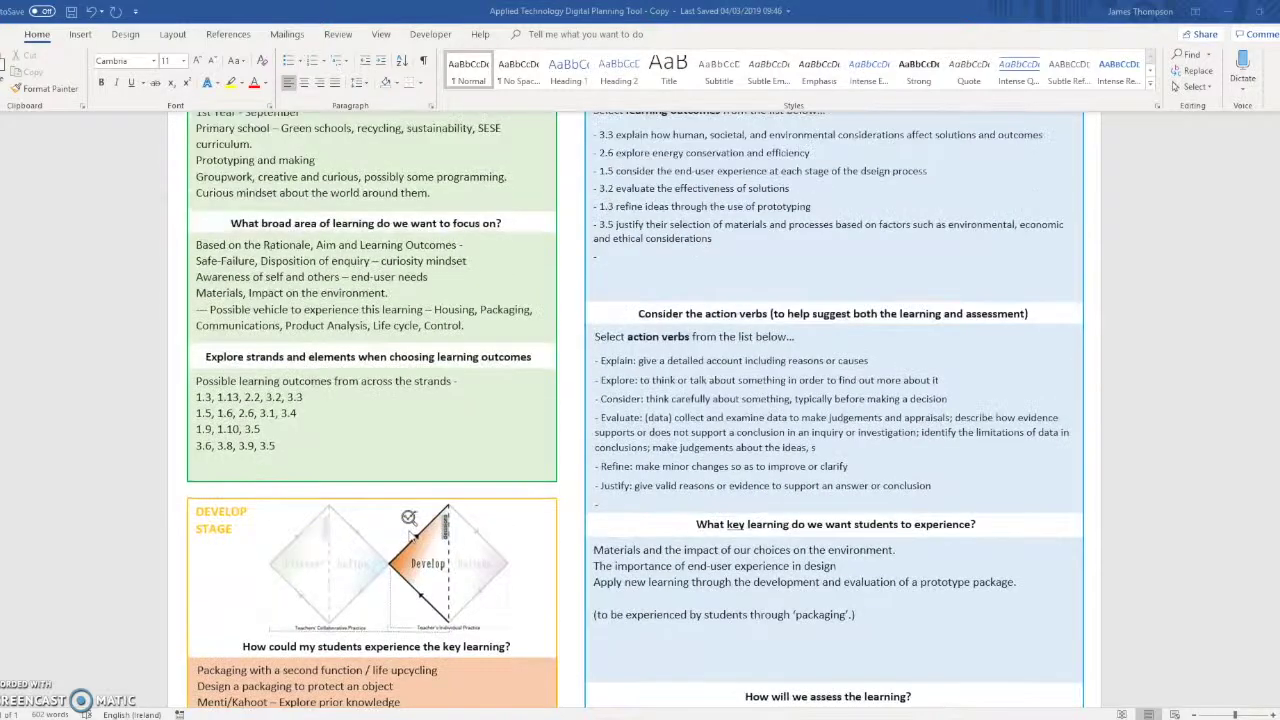
pyautogui.scroll(-3, 486, 443)
pyautogui.scroll(-5, 487, 447)
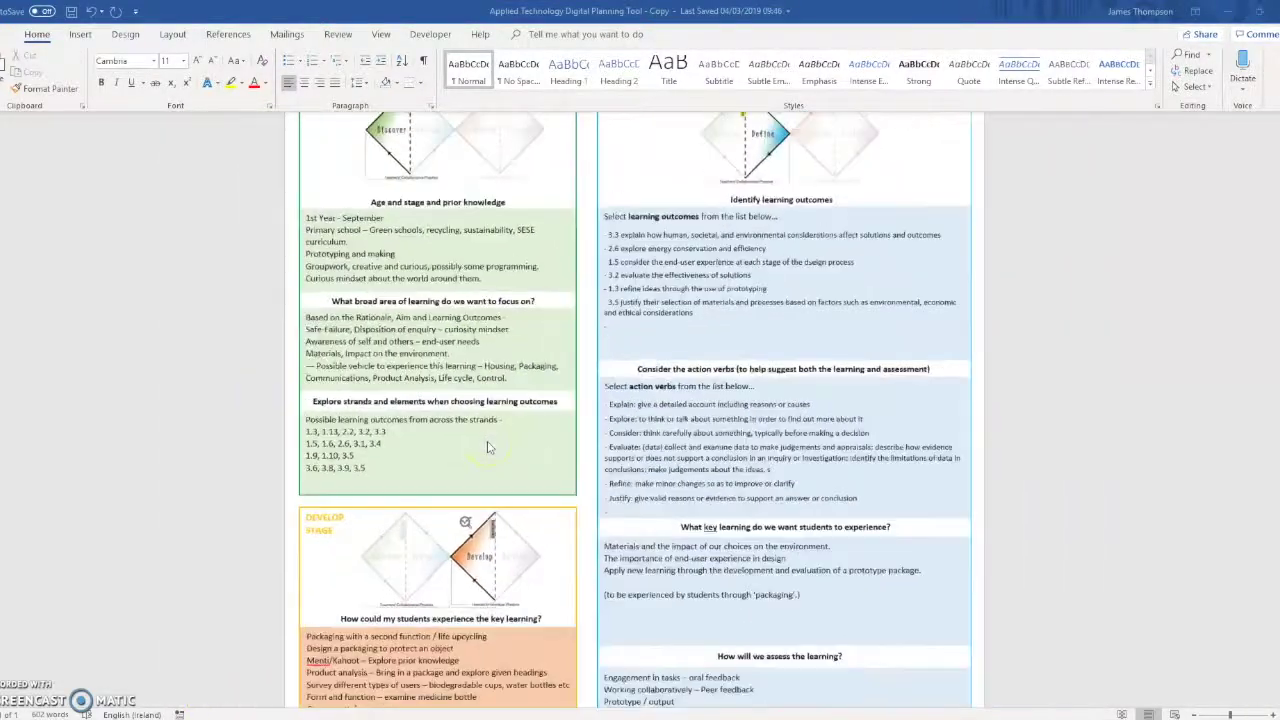
pyautogui.scroll(-2, 487, 447)
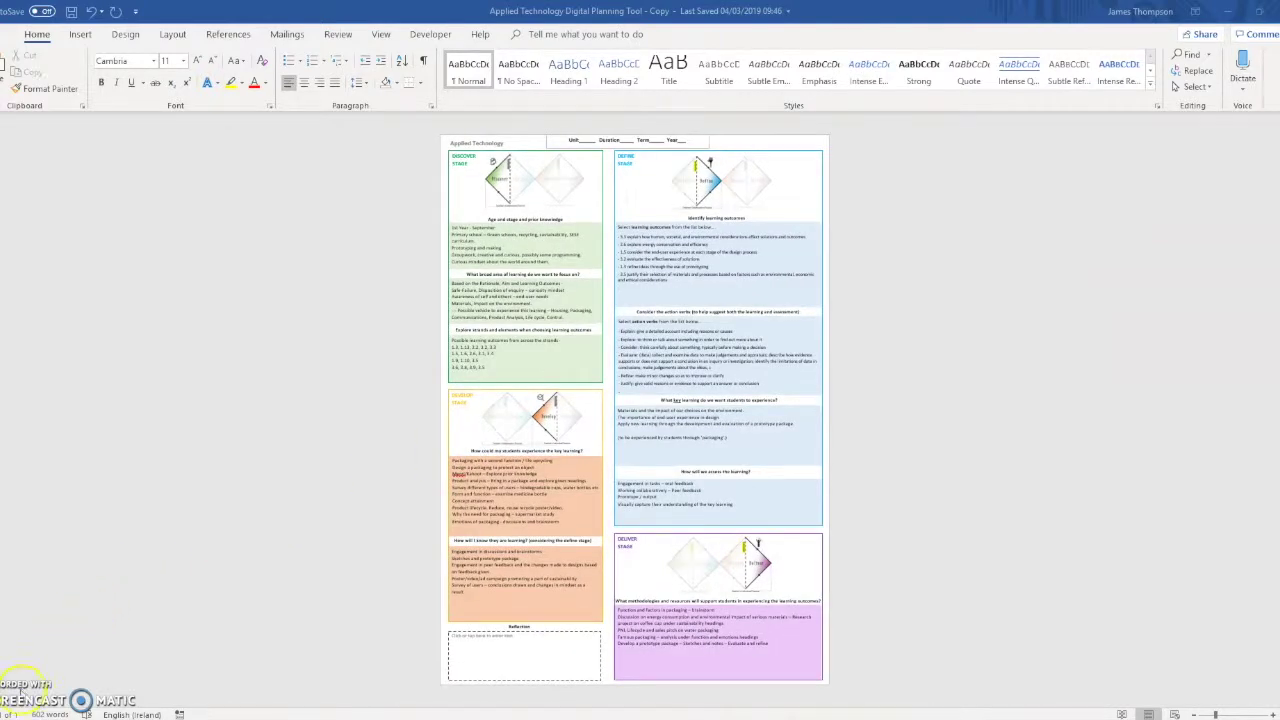